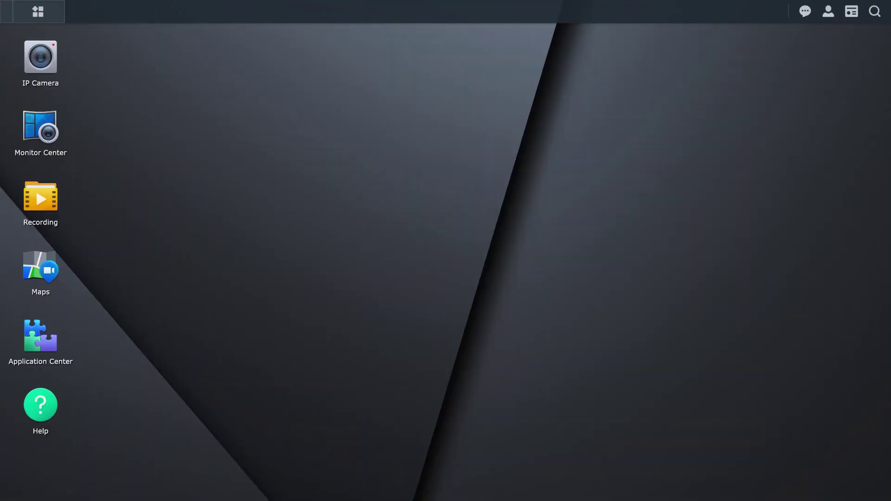
# - Open Monitor Center and rename the default 'General layout' to 'Synology'
pyautogui.click(45, 135)
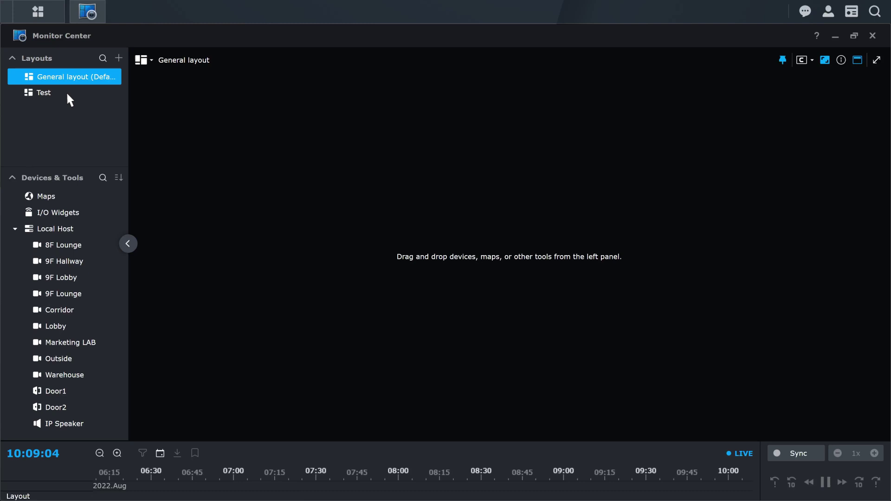
pyautogui.doubleClick(72, 81)
pyautogui.write('Synology')
pyautogui.press('Return')
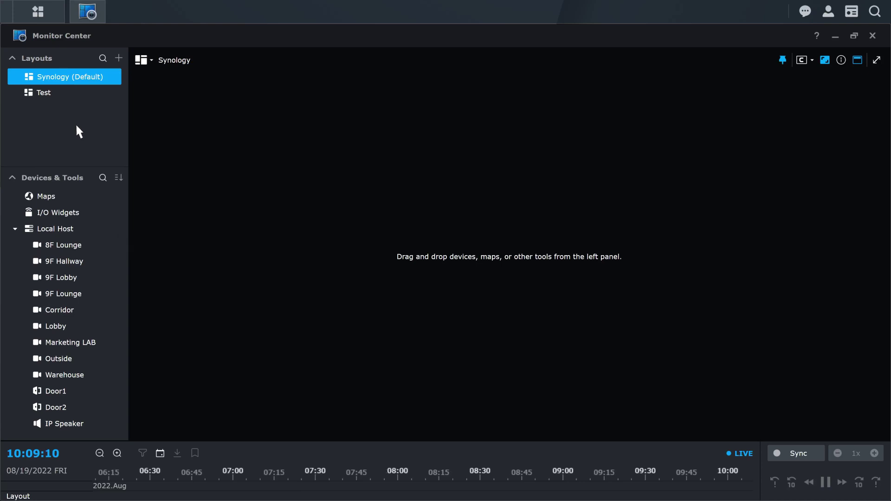
# - Add 8F Lounge, 9F Hallway, 9F Lobby and 9F Lounge to the layout, making 9F Lobby the large tile
pyautogui.moveTo(86, 240); pyautogui.dragTo(328, 218)
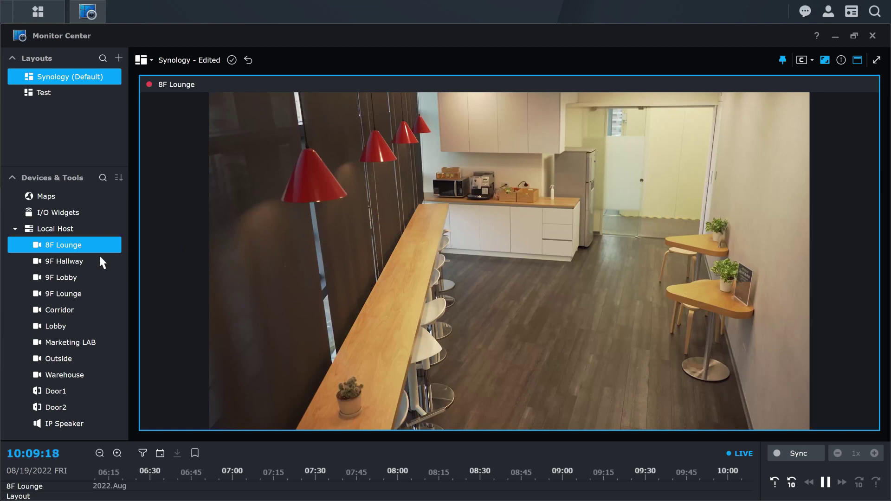
pyautogui.doubleClick(70, 261)
pyautogui.click(75, 278)
pyautogui.doubleClick(74, 278)
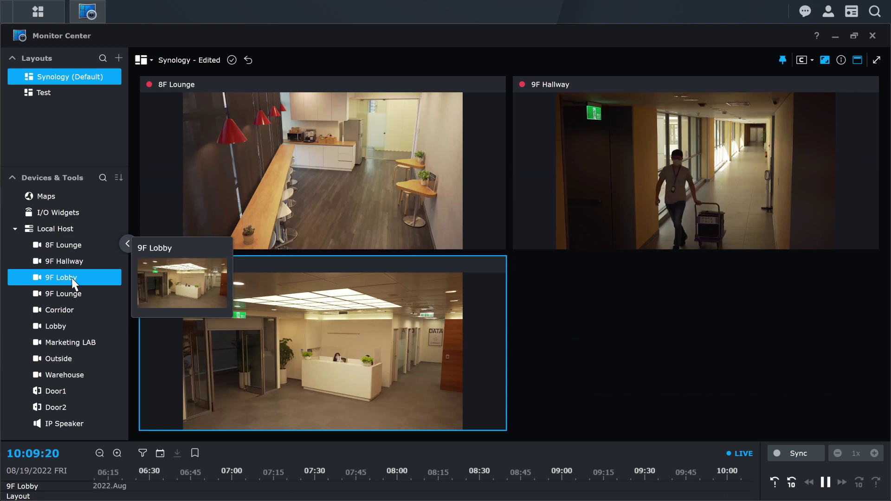
pyautogui.doubleClick(73, 294)
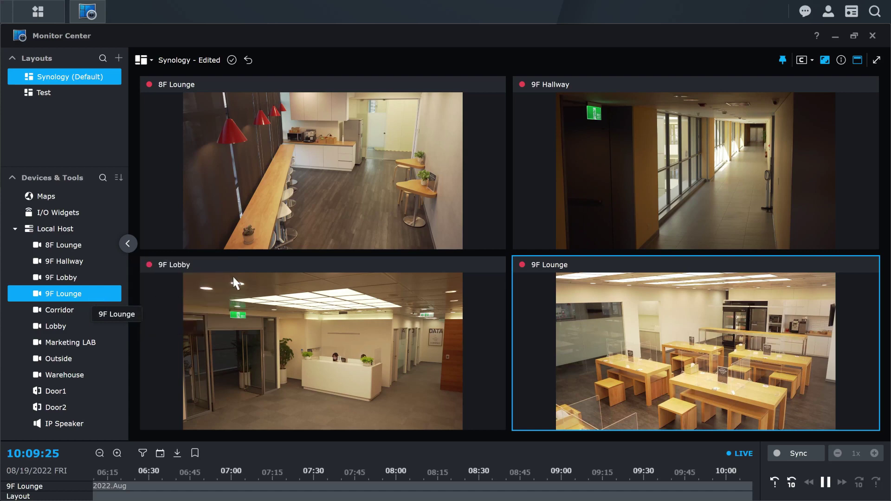
pyautogui.moveTo(502, 243); pyautogui.dragTo(628, 428)
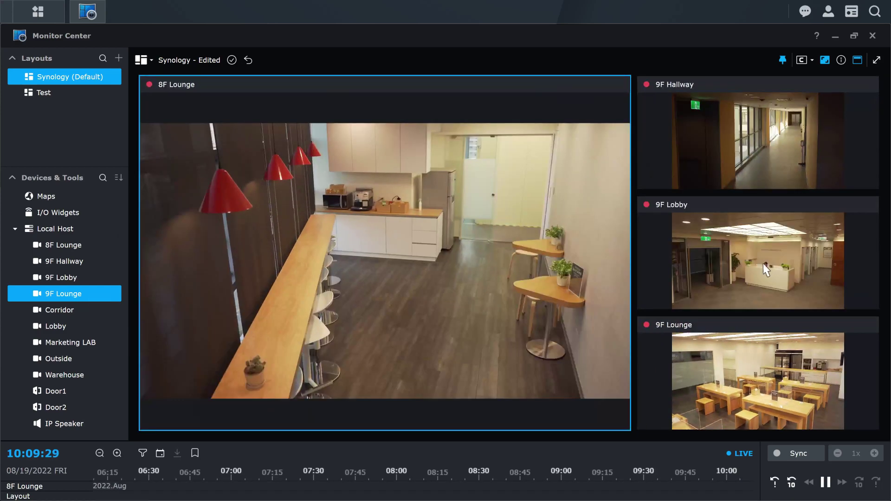
pyautogui.moveTo(763, 263); pyautogui.dragTo(459, 262)
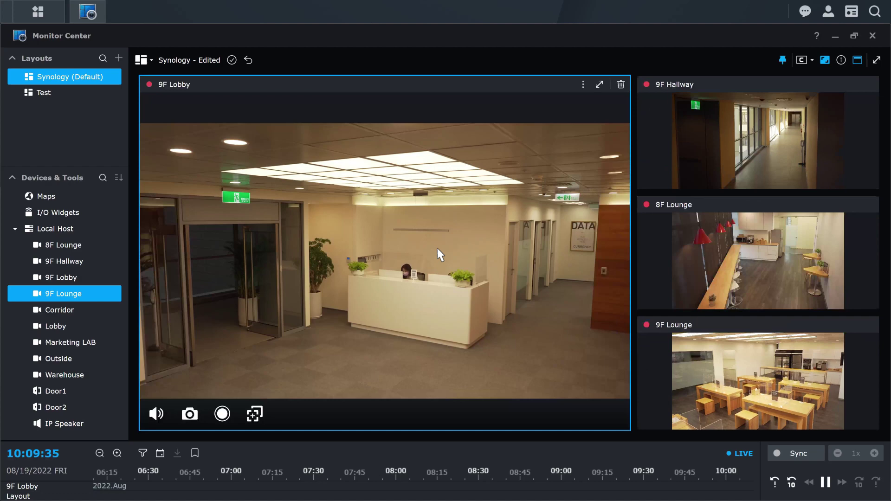
# - Change the Synology layout to an even 2×2 four-view grid and save it
pyautogui.click(144, 67)
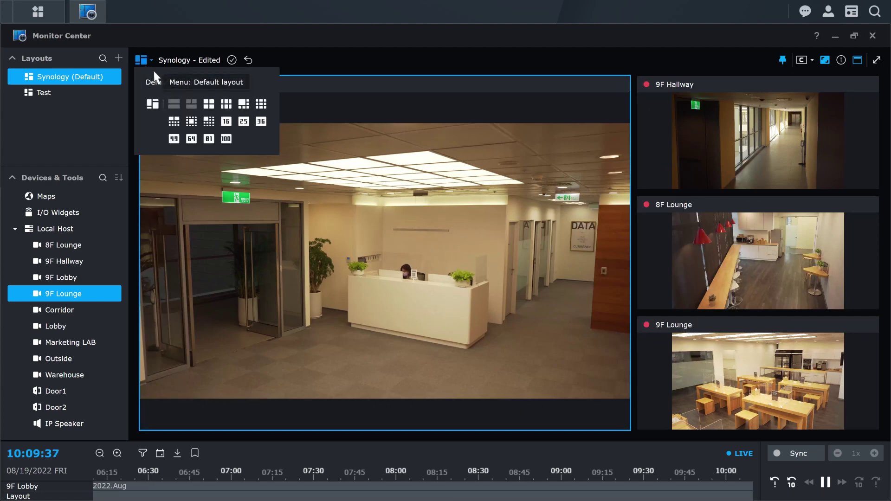
pyautogui.click(210, 114)
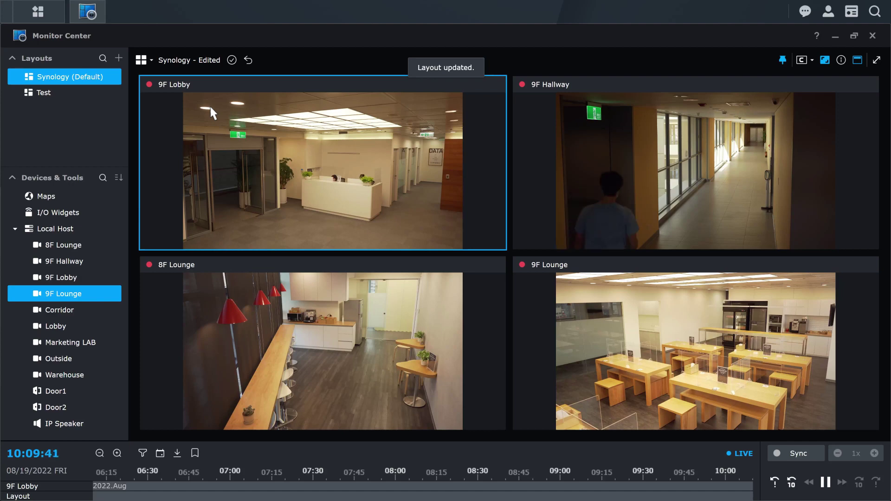
pyautogui.click(231, 60)
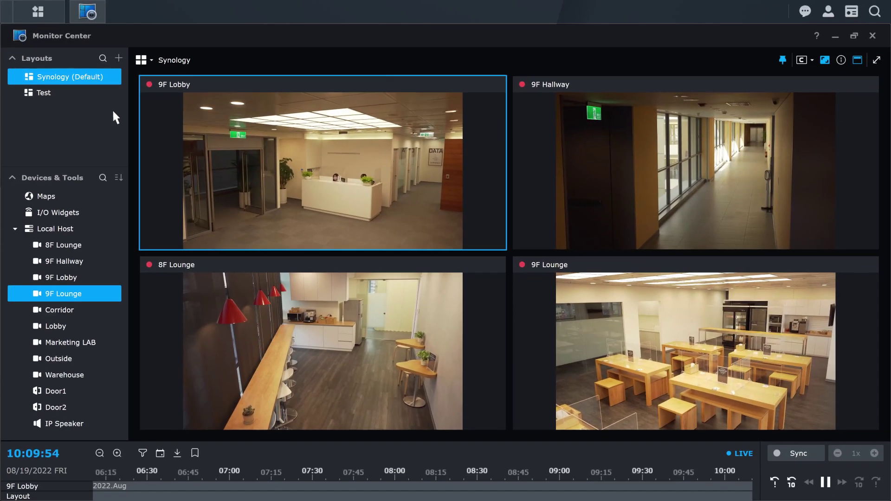
# - Set the Test layout as the default layout
pyautogui.rightClick(113, 91)
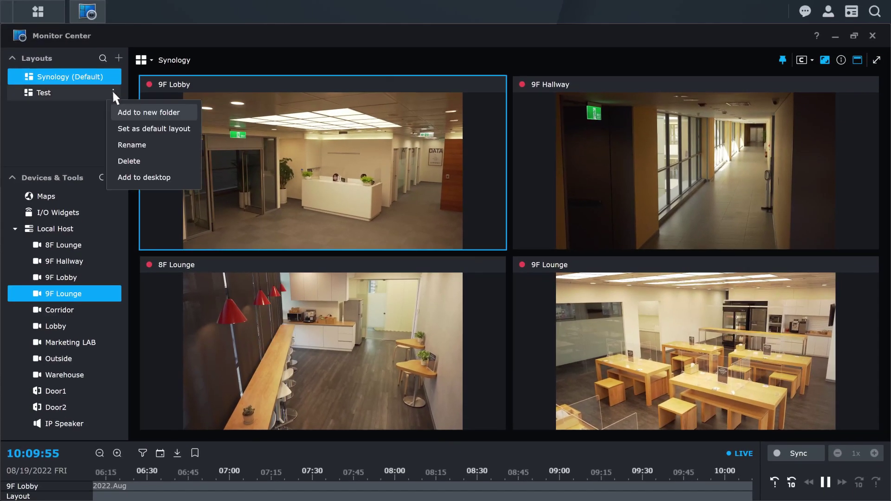
pyautogui.click(153, 128)
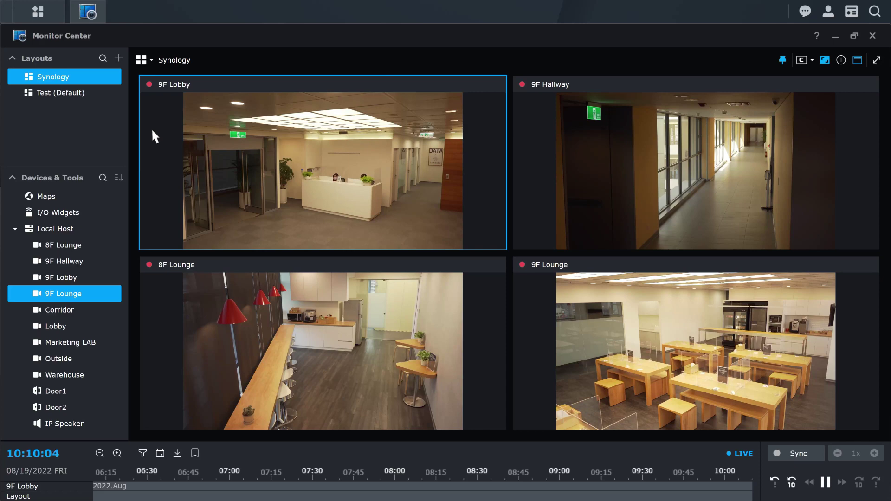
pyautogui.click(118, 56)
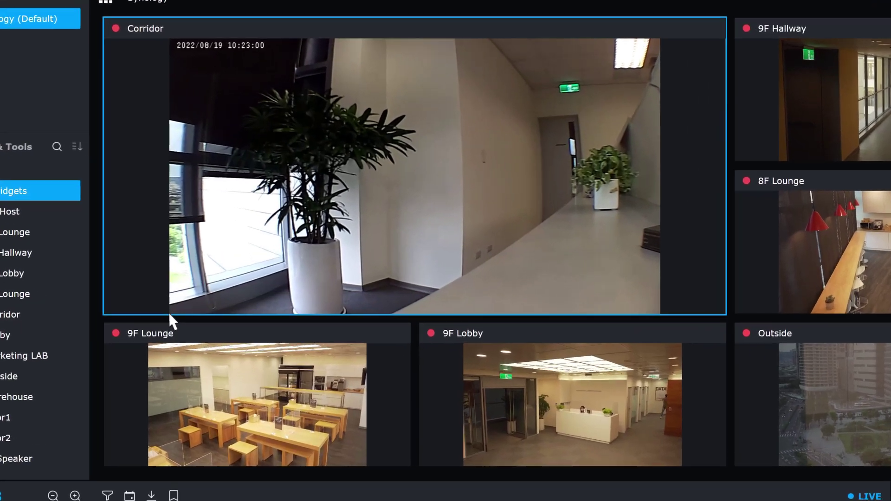
# - Talk through the Corridor camera's microphone, then capture a snapshot of its live view
pyautogui.moveTo(188, 297)
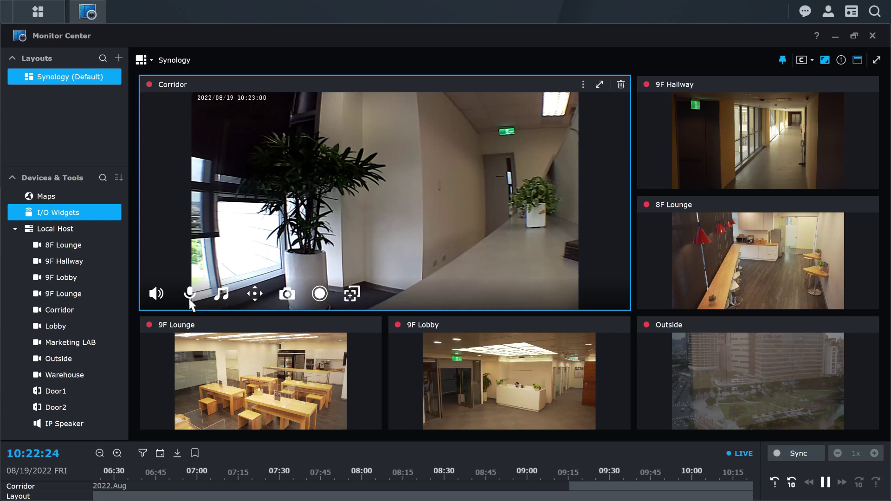
pyautogui.click(190, 300)
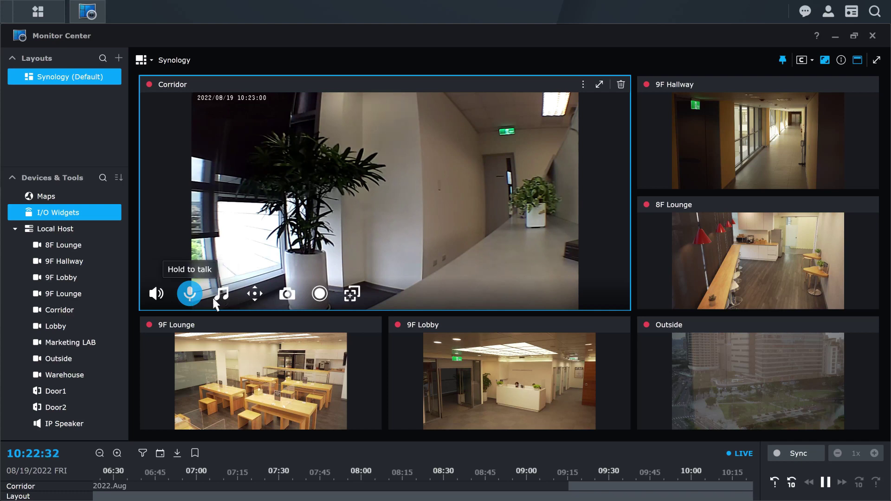
pyautogui.click(290, 299)
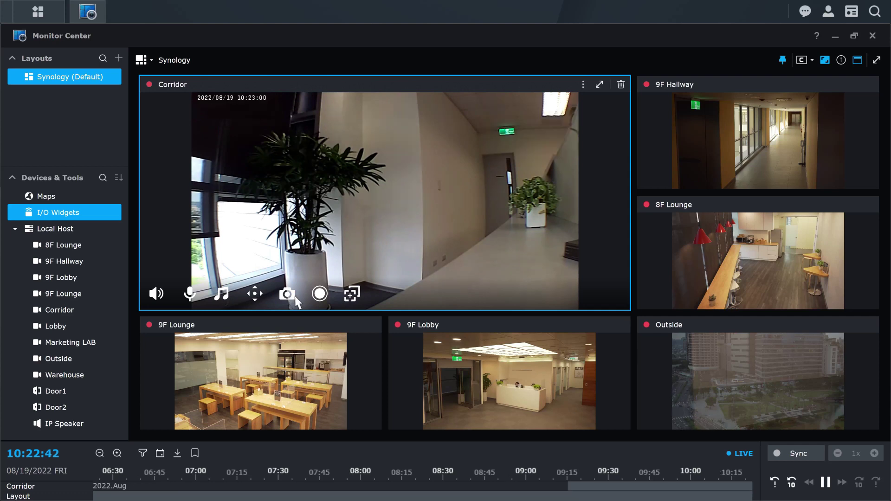
# - Zoom into part of the Corridor view, return to 1x, and pan the camera left twice toward the windows
pyautogui.click(353, 293)
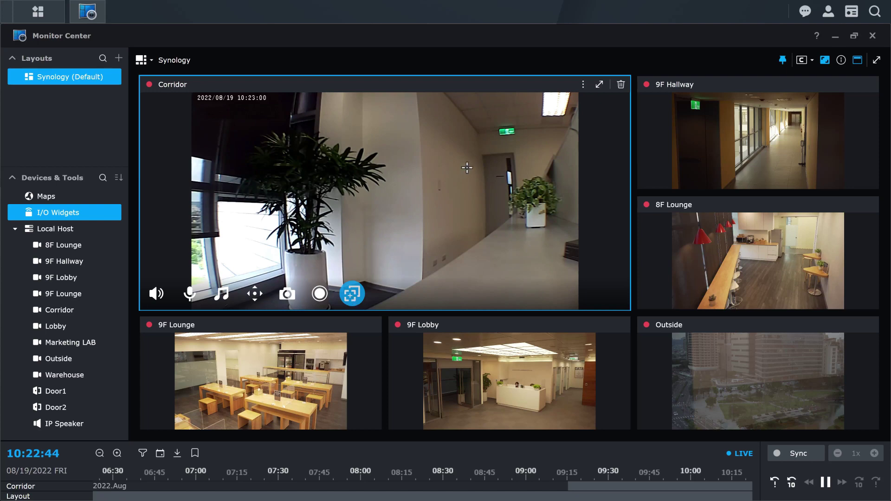
pyautogui.moveTo(465, 153); pyautogui.dragTo(576, 213)
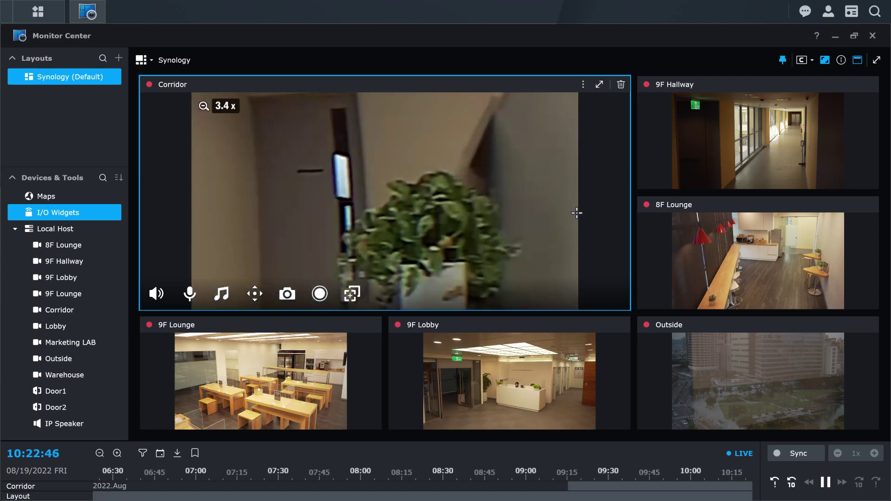
pyautogui.scroll(-5, 577, 214)
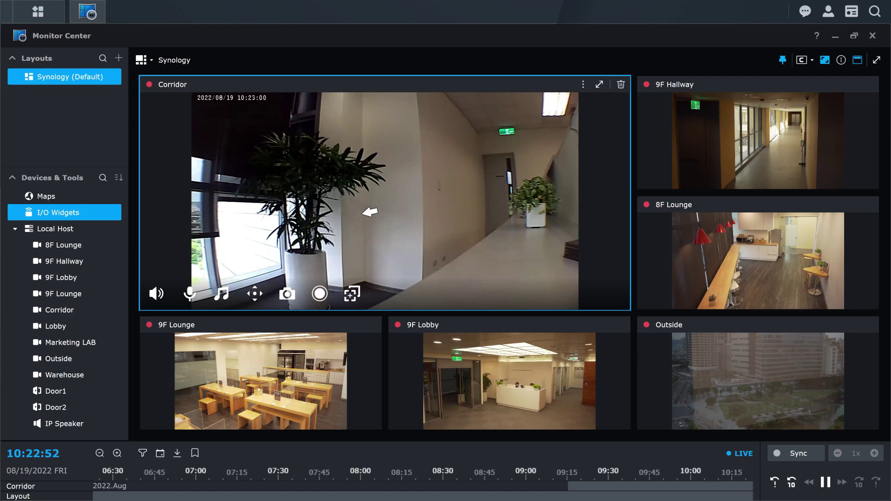
pyautogui.click(329, 212)
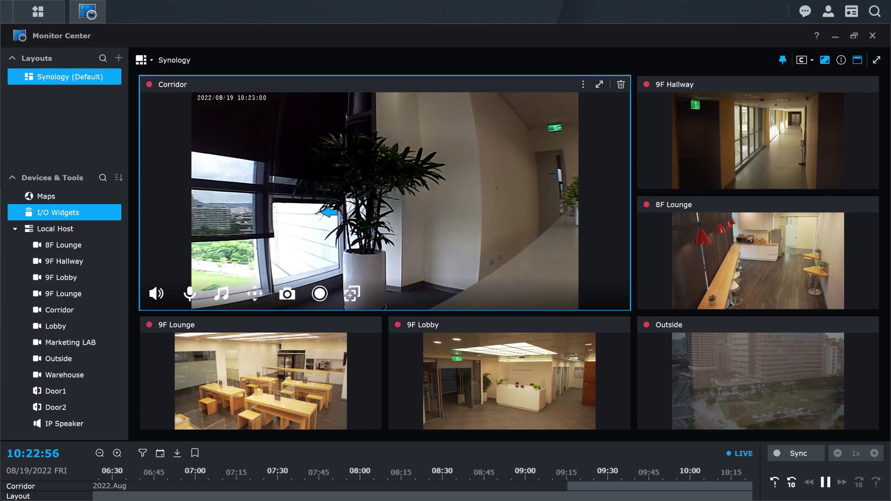
pyautogui.click(329, 212)
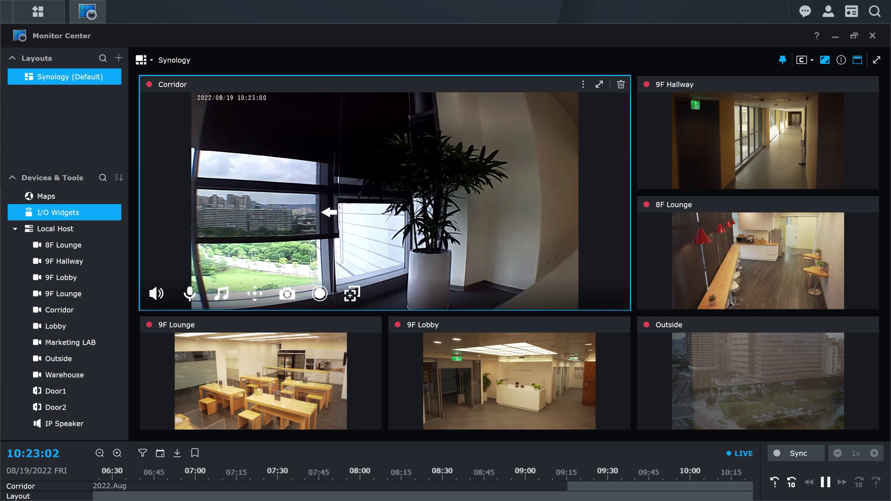
# - Save the Corridor camera's current position as a new PTZ preset named 'preset point new'
pyautogui.rightClick(328, 211)
pyautogui.moveTo(396, 314)
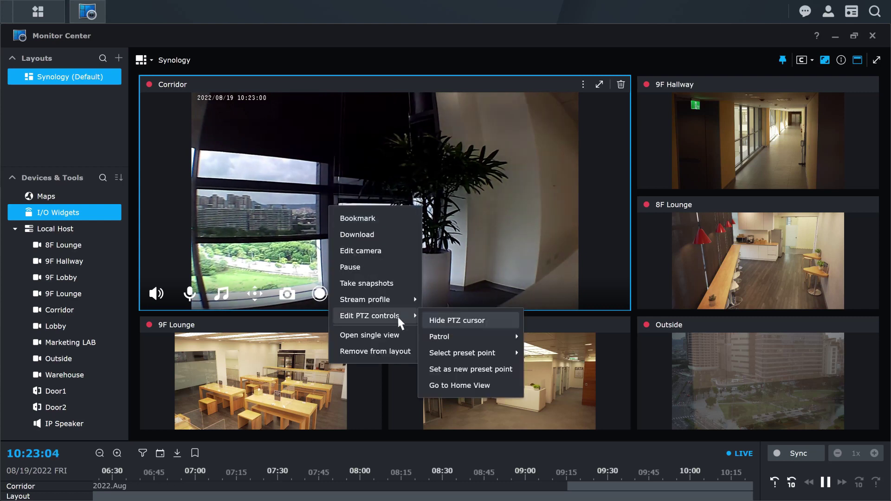
pyautogui.click(427, 368)
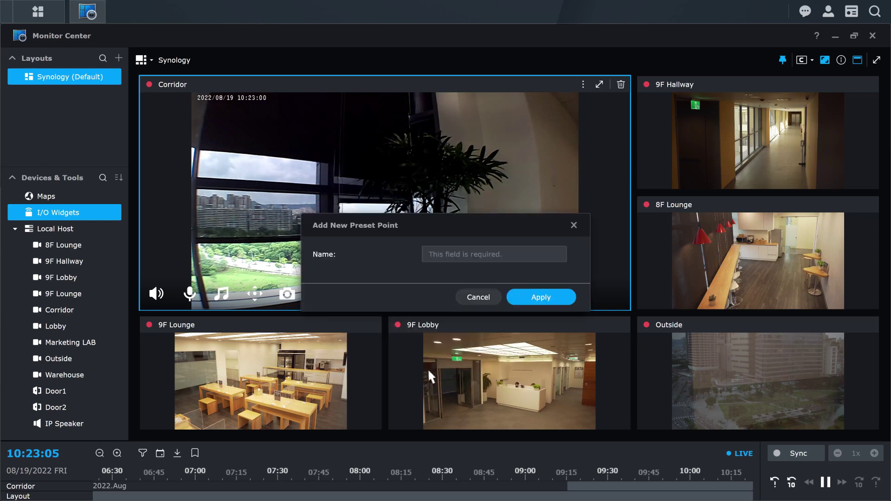
pyautogui.click(433, 255)
pyautogui.write('preset point new')
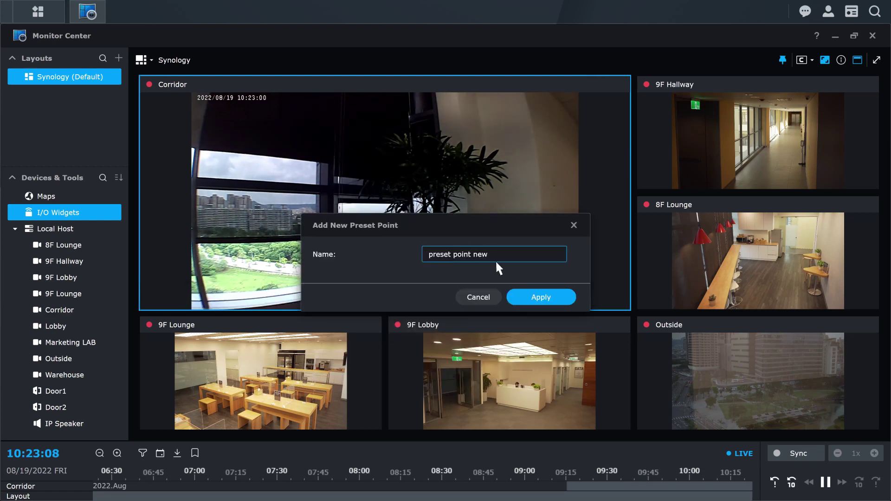
pyautogui.click(534, 297)
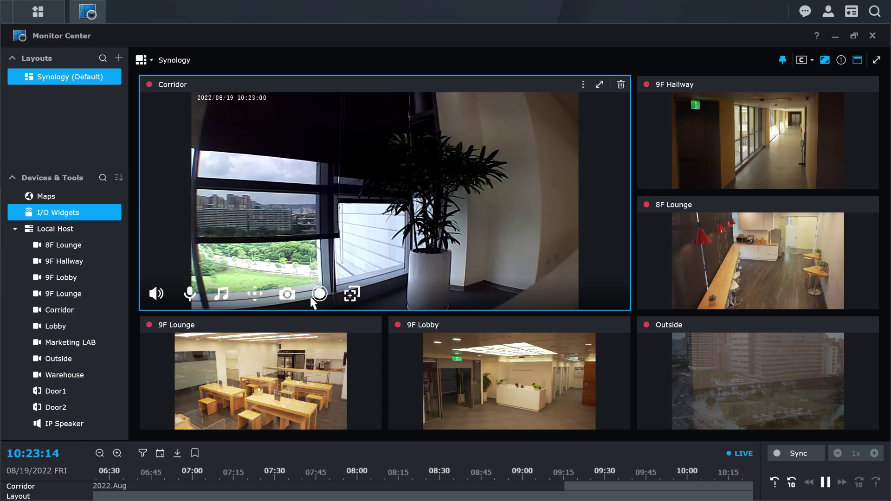
# - Move the Corridor PTZ camera to the Left preset, then to another saved preset point
pyautogui.click(257, 299)
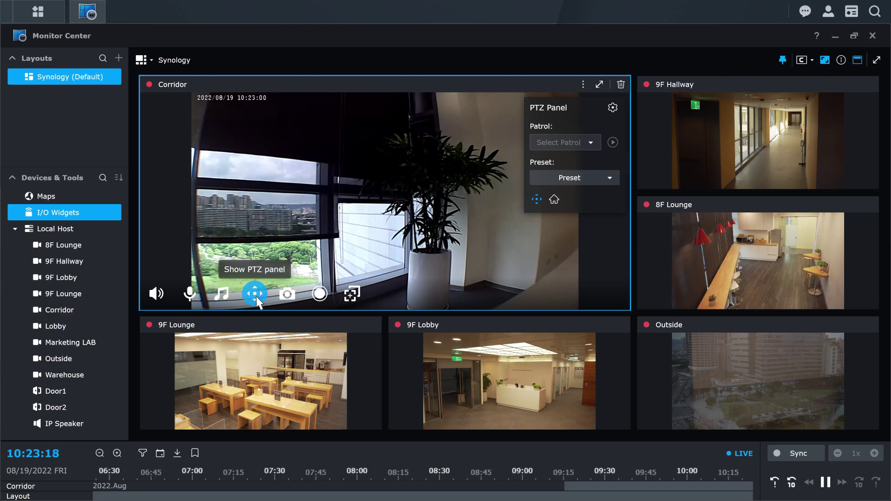
pyautogui.click(586, 184)
pyautogui.click(585, 266)
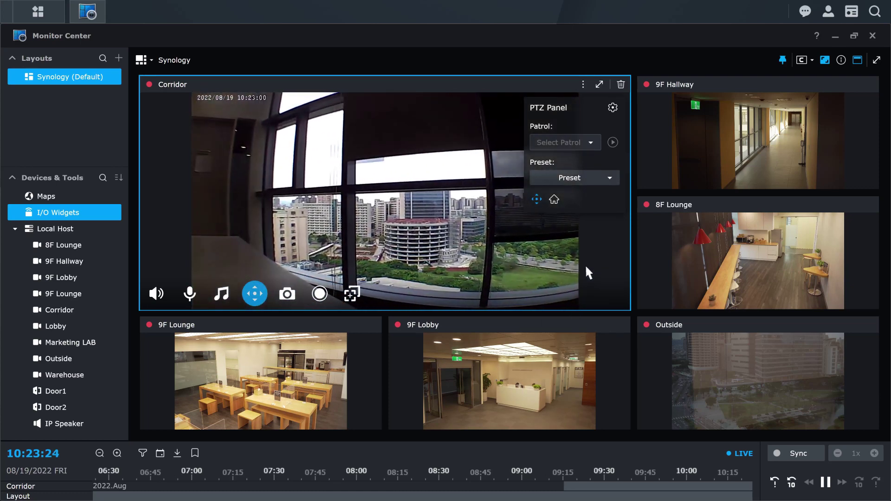
pyautogui.click(585, 179)
pyautogui.scroll(-1, 585, 286)
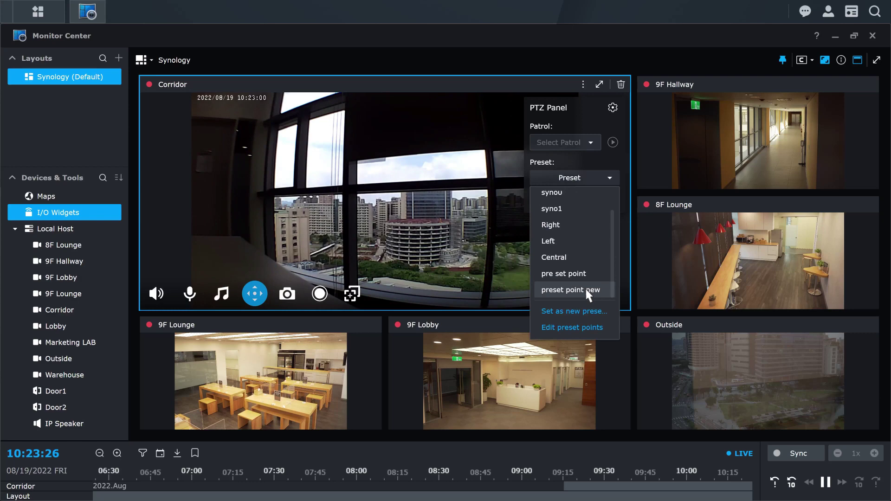
pyautogui.click(585, 287)
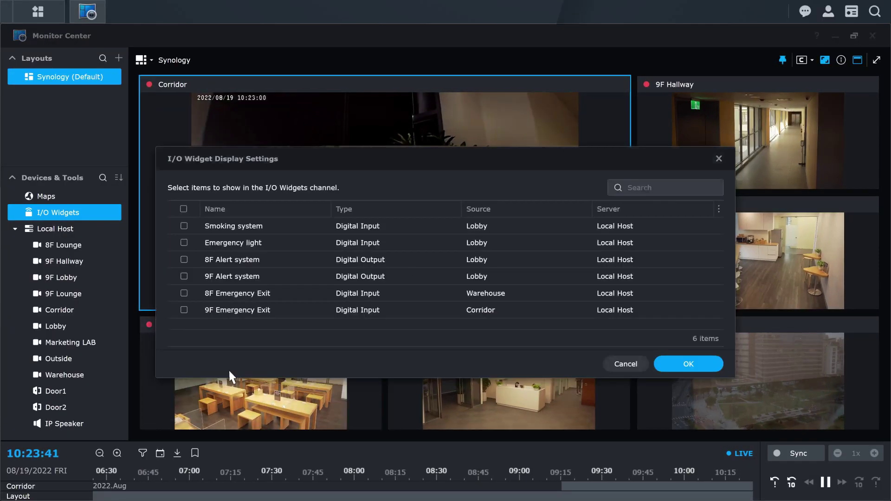
# - Select Smoking system, Emergency light, 8F Alert system and 9F Alert system as I/O widget items
pyautogui.click(184, 225)
pyautogui.click(184, 242)
pyautogui.click(183, 260)
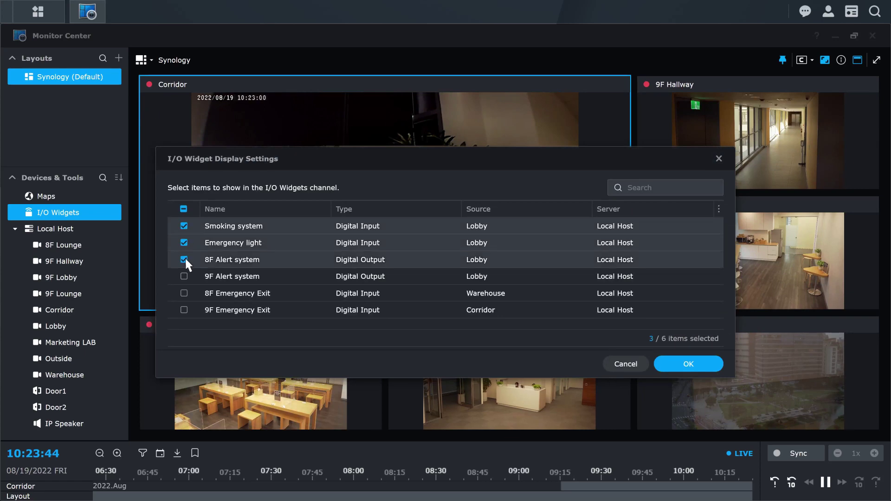
pyautogui.click(183, 276)
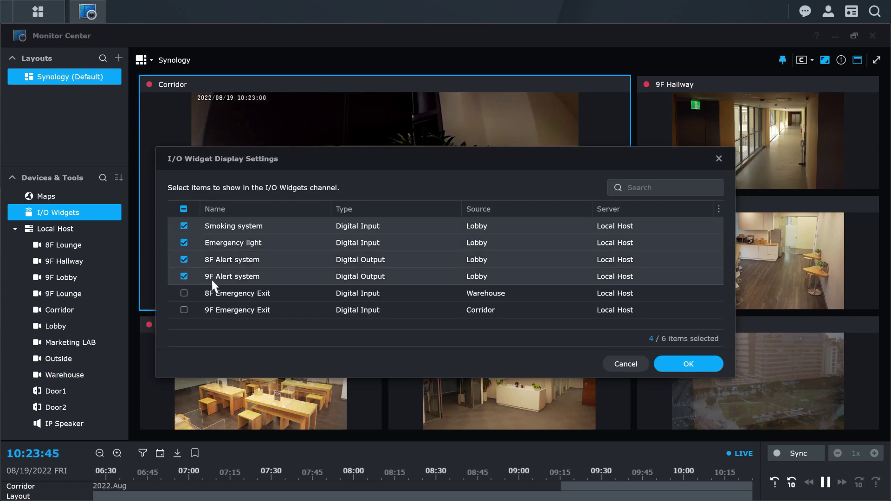
pyautogui.click(688, 364)
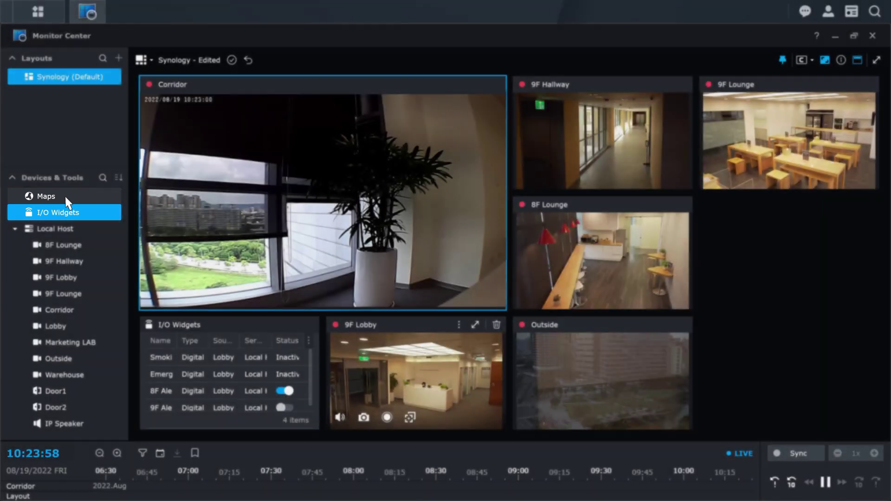
# - Drop Maps onto the Corridor tile and confirm Google Maps in the Select maps dialog
pyautogui.moveTo(67, 203); pyautogui.dragTo(314, 200)
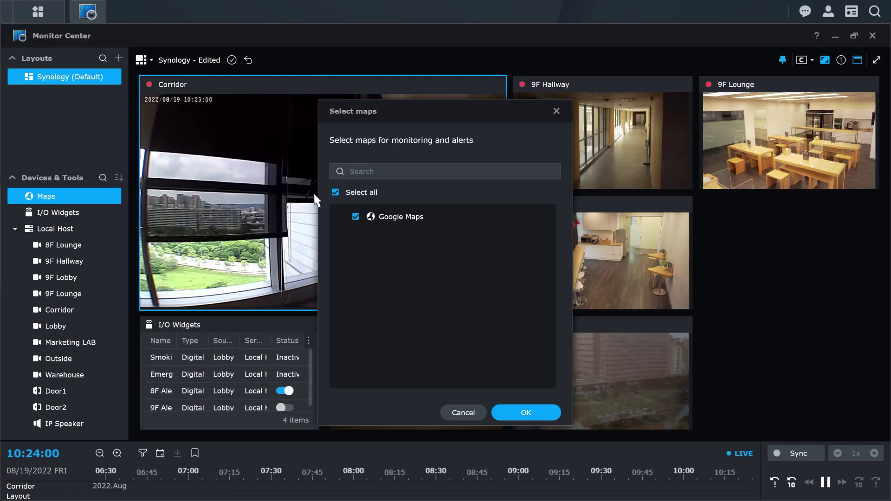
pyautogui.click(533, 412)
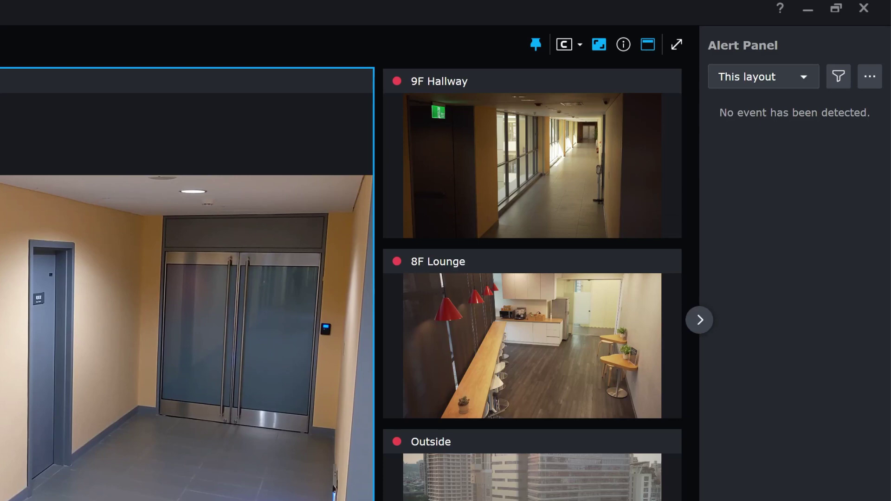
# - Enable Motion Detection alerts for the Marketing LAB camera in Alert settings and save
pyautogui.click(869, 78)
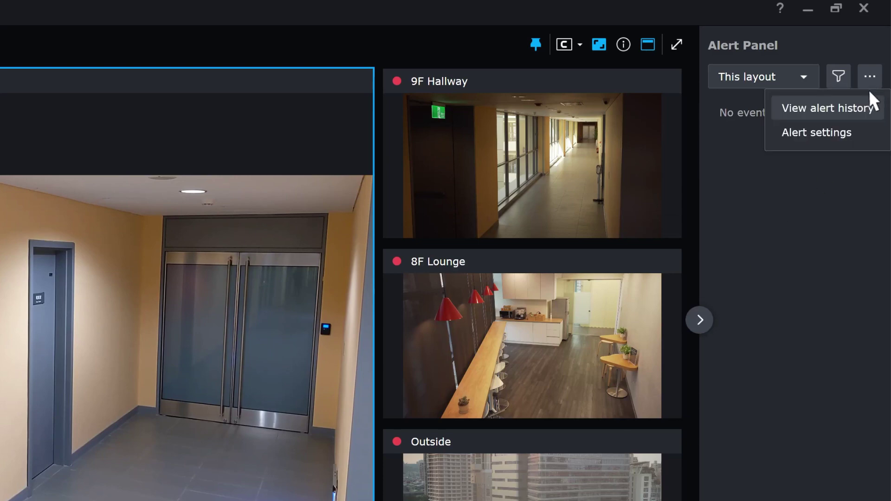
pyautogui.click(869, 144)
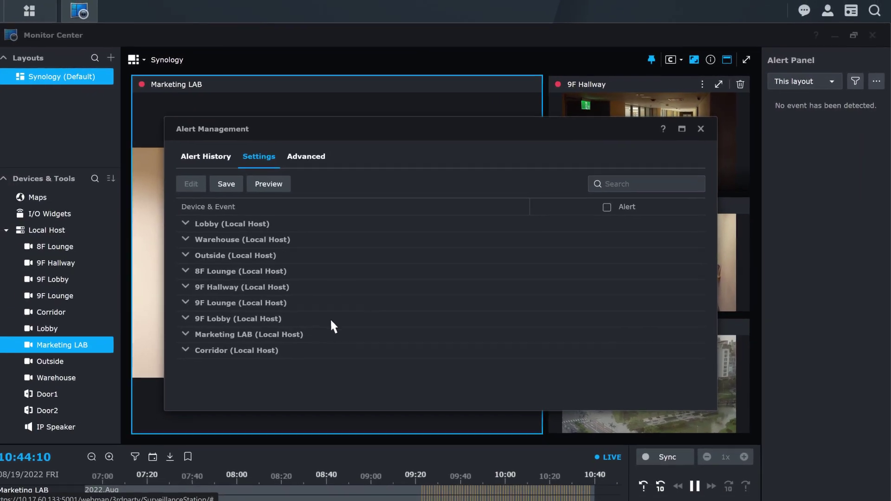
pyautogui.click(189, 376)
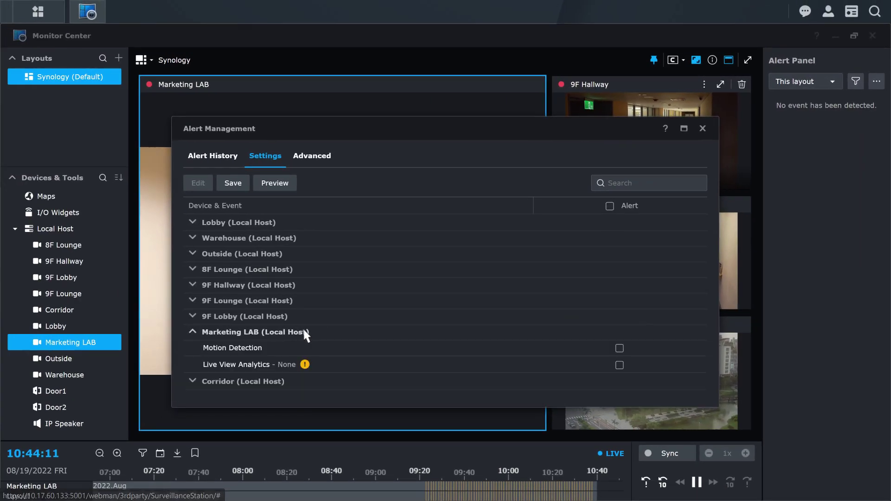
pyautogui.click(619, 348)
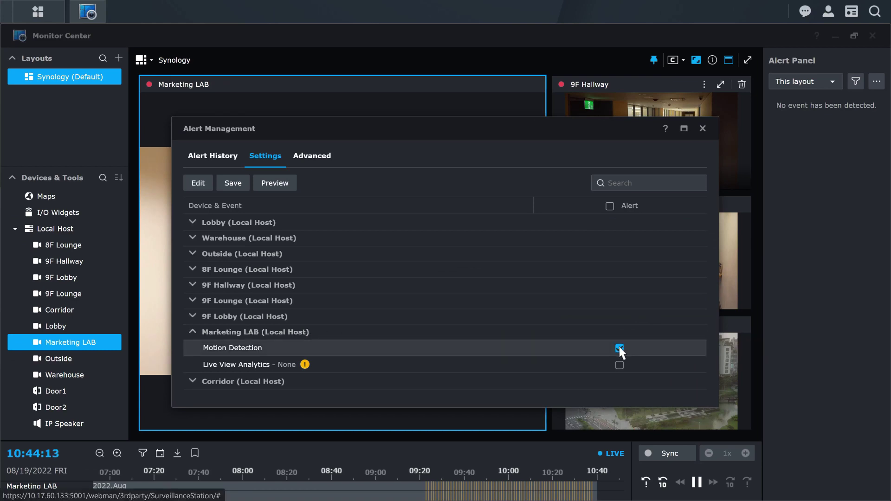
pyautogui.click(232, 187)
# - Turn on the red-frame hint under Advanced alert options, apply it, and close Alert Management
pyautogui.click(318, 160)
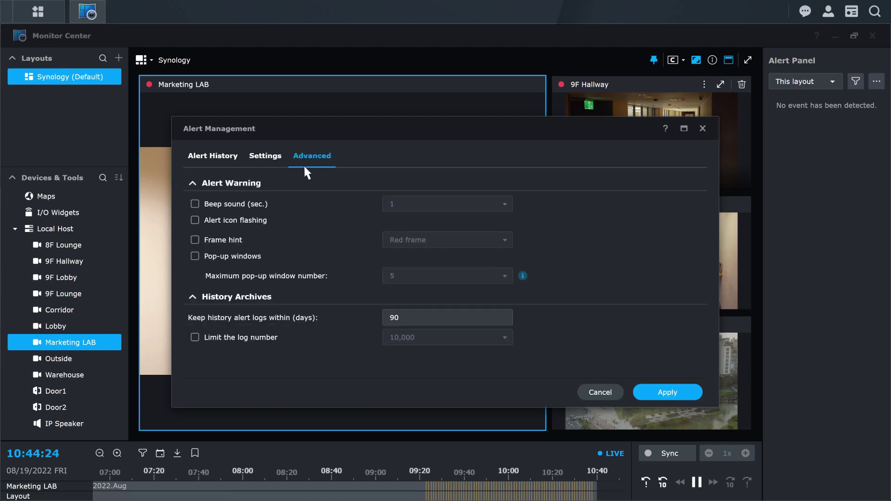
pyautogui.click(195, 240)
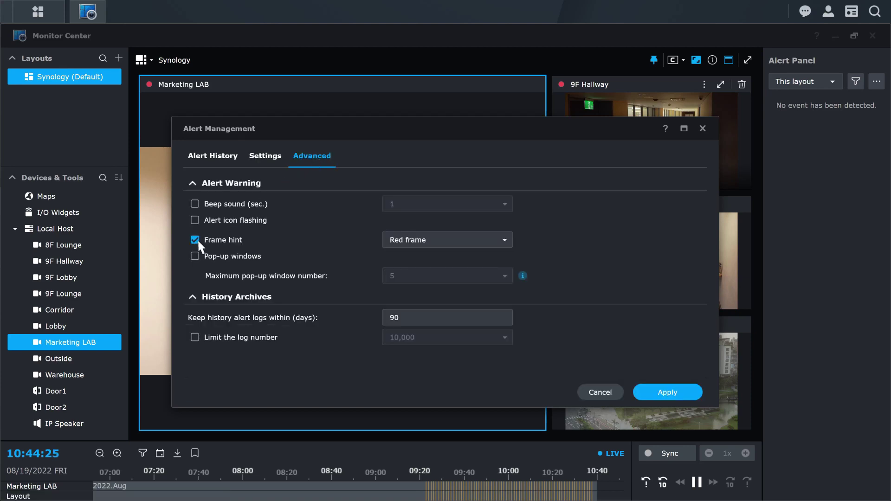
pyautogui.click(670, 395)
pyautogui.click(703, 128)
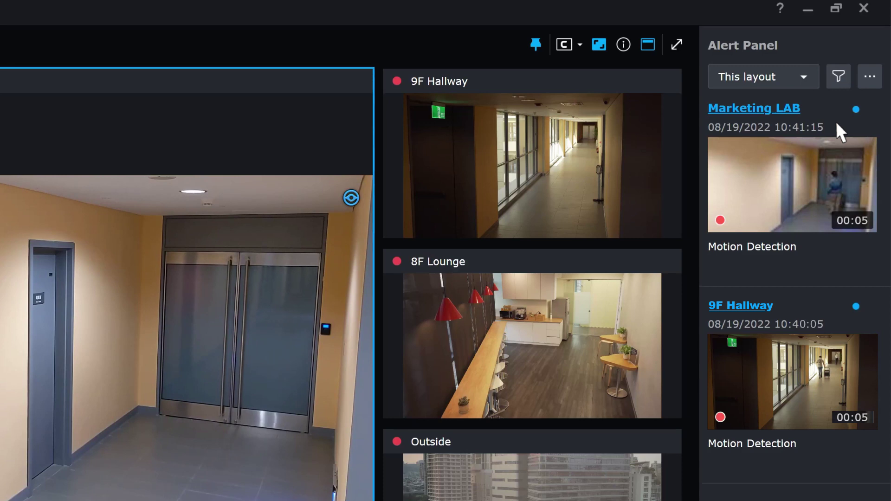
# - Filter the Alert Panel's devices by excluding Outside, 8F Lounge and 9F Hallway, keeping all event types
pyautogui.click(837, 75)
pyautogui.click(839, 205)
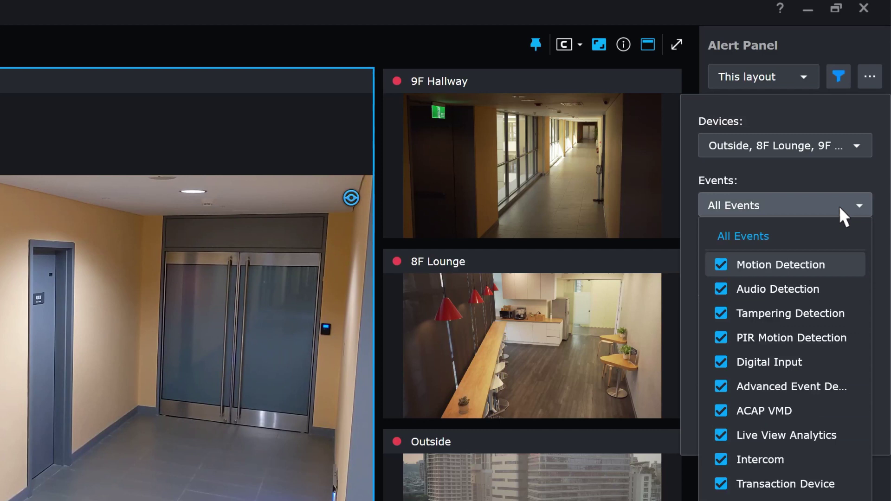
pyautogui.click(839, 225)
pyautogui.click(838, 146)
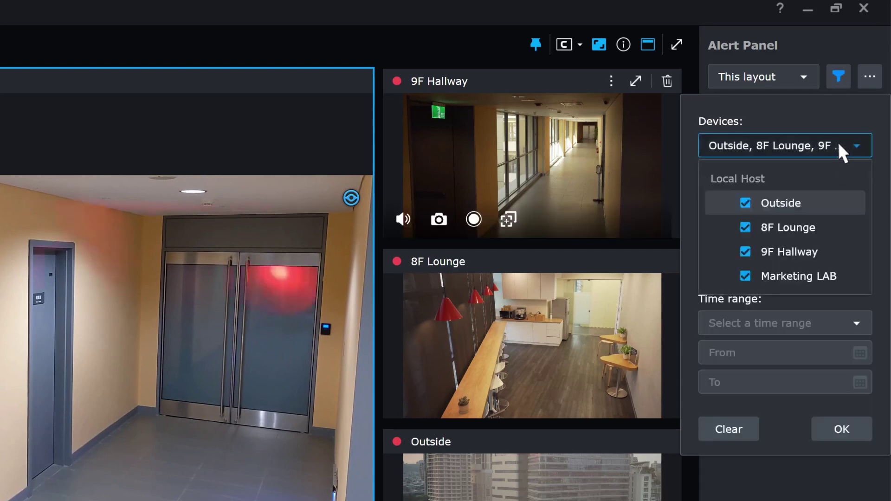
pyautogui.click(745, 201)
pyautogui.click(745, 227)
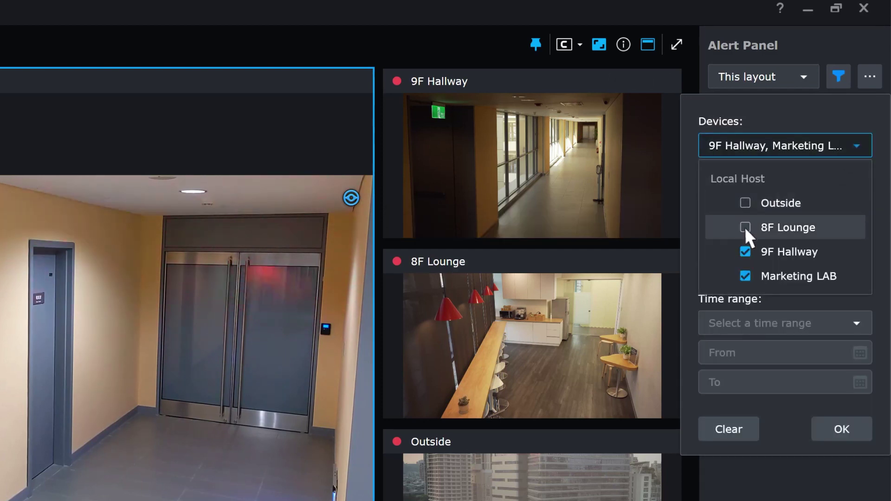
pyautogui.click(745, 250)
pyautogui.click(766, 302)
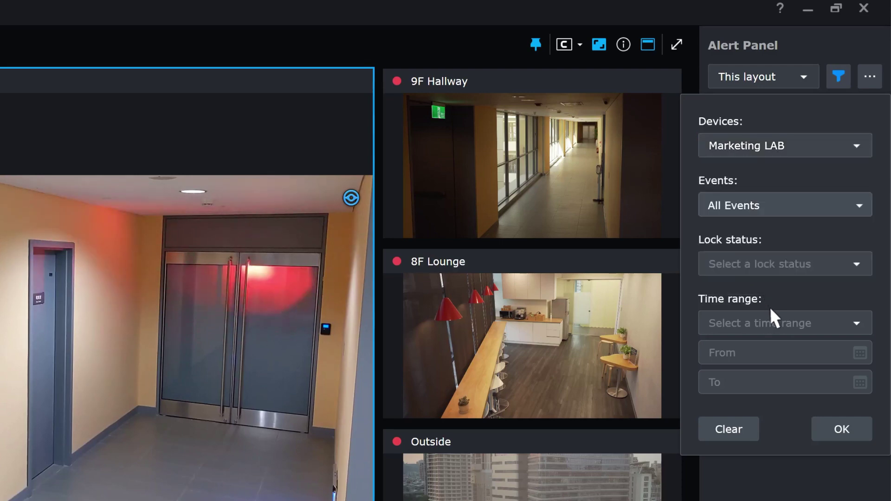
pyautogui.click(849, 424)
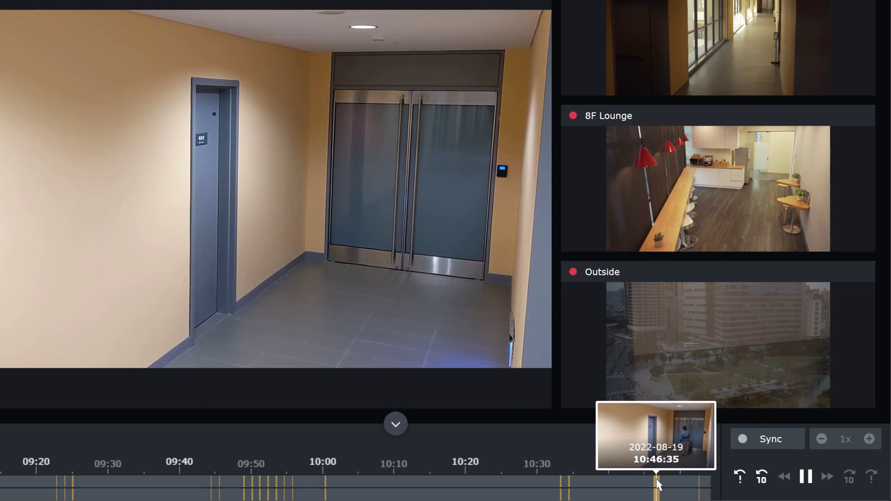
# - Zoom into the Marketing LAB timeline to reach the footage around 10:00 on 08/19/2022
pyautogui.scroll(5, 657, 479)
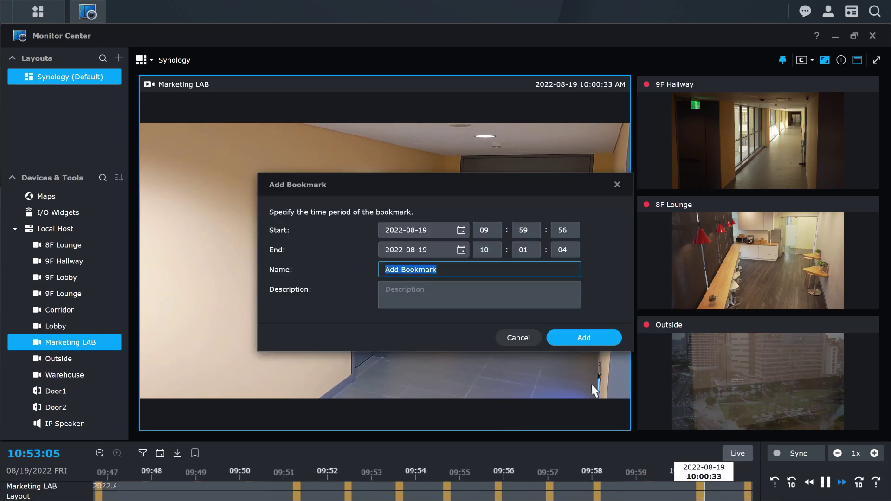
# - Name the 09:59:56–10:01:04 Marketing LAB bookmark 'Someone break in' and add it
pyautogui.write('Someone break in')
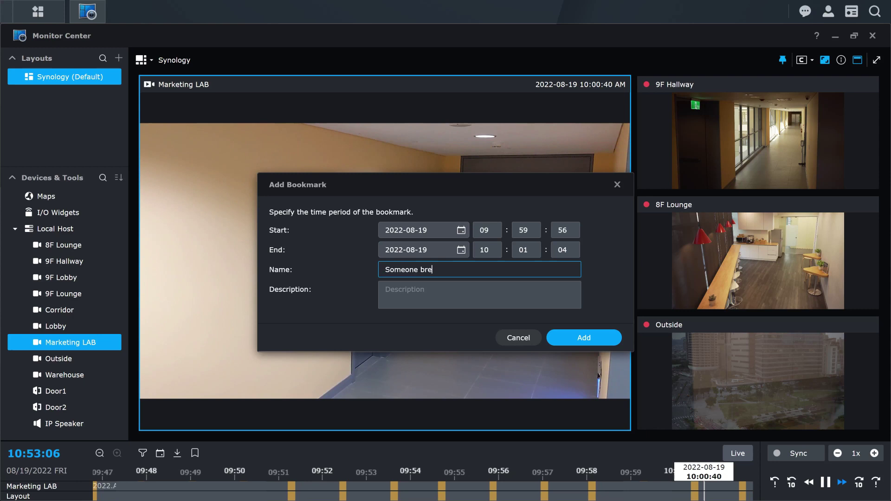
pyautogui.click(582, 337)
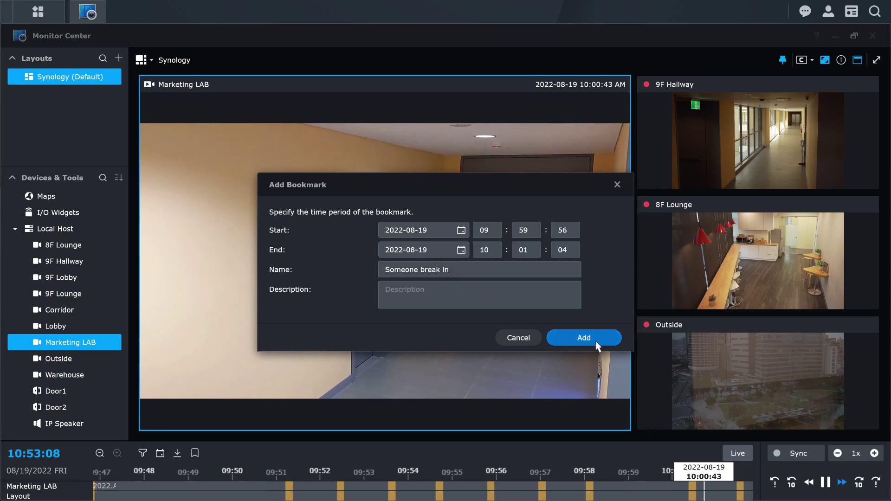